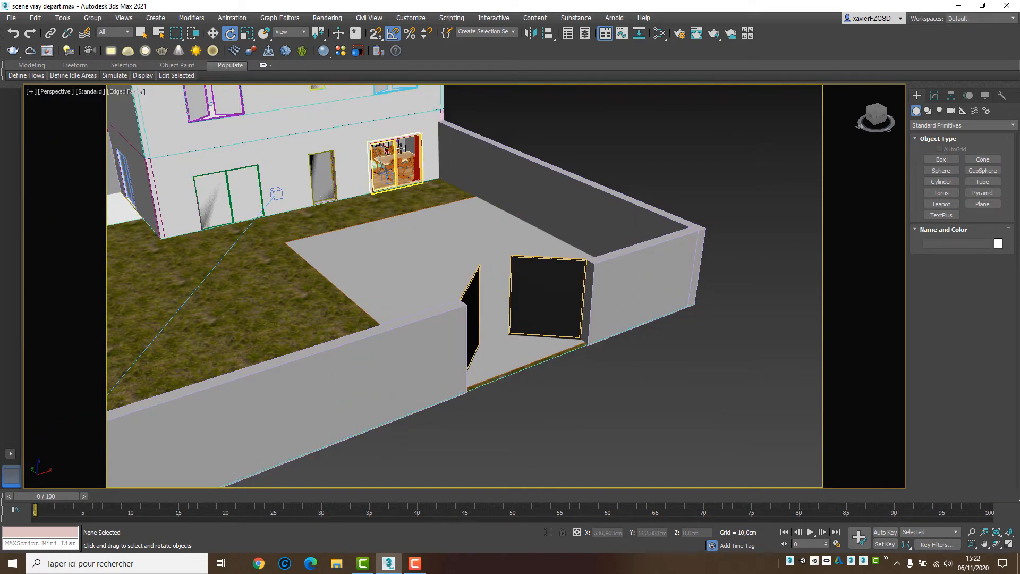
# - Examine the walled house, its terrace and lawn, and the trees in front from several angles and distances
pyautogui.scroll(-10, 402, 178)
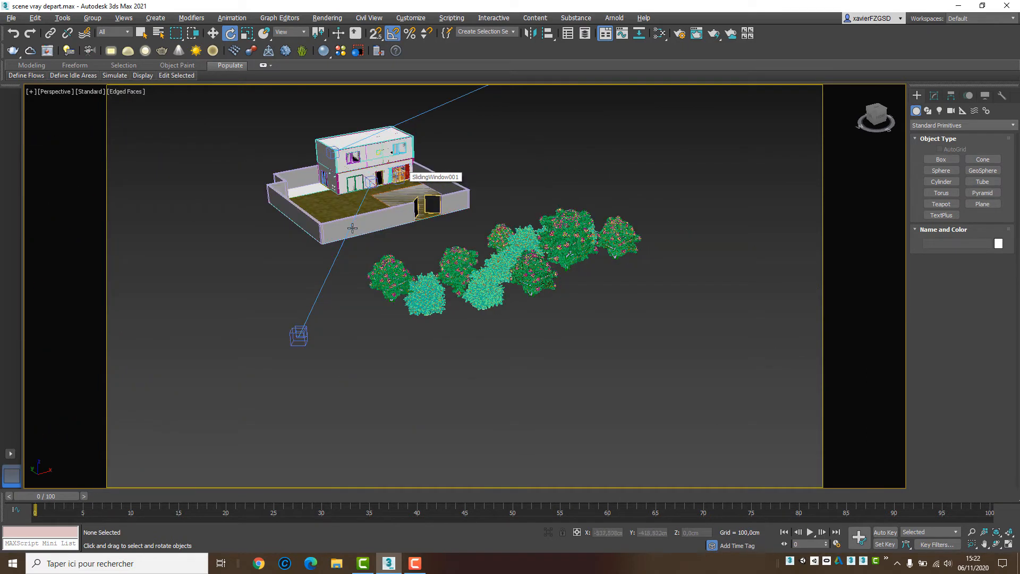
pyautogui.keyDown('alt'); pyautogui.moveTo(388, 263); pyautogui.dragTo(400, 266, button='middle'); pyautogui.keyUp('alt')
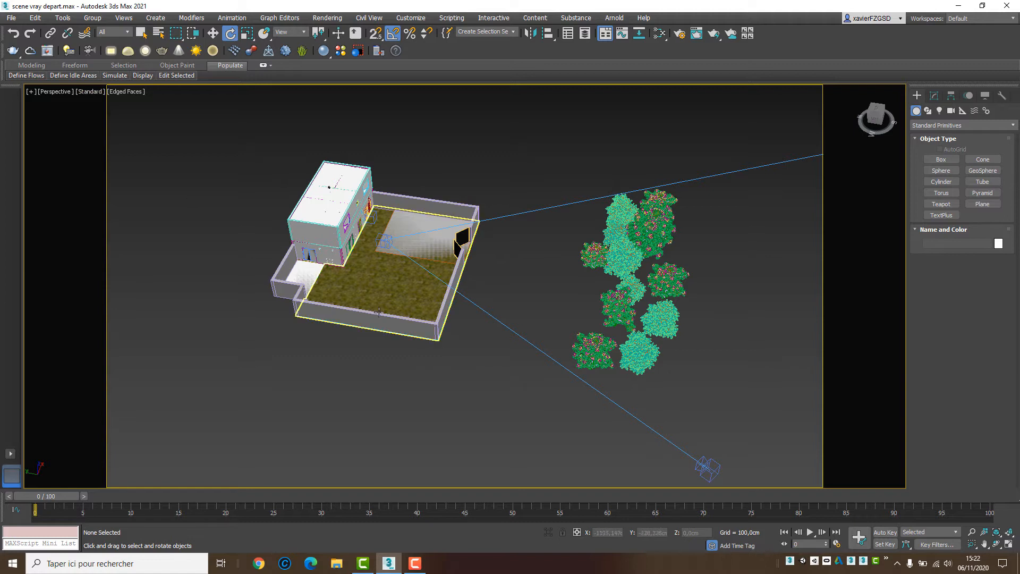
pyautogui.moveTo(424, 320); pyautogui.dragTo(450, 180, button='middle')
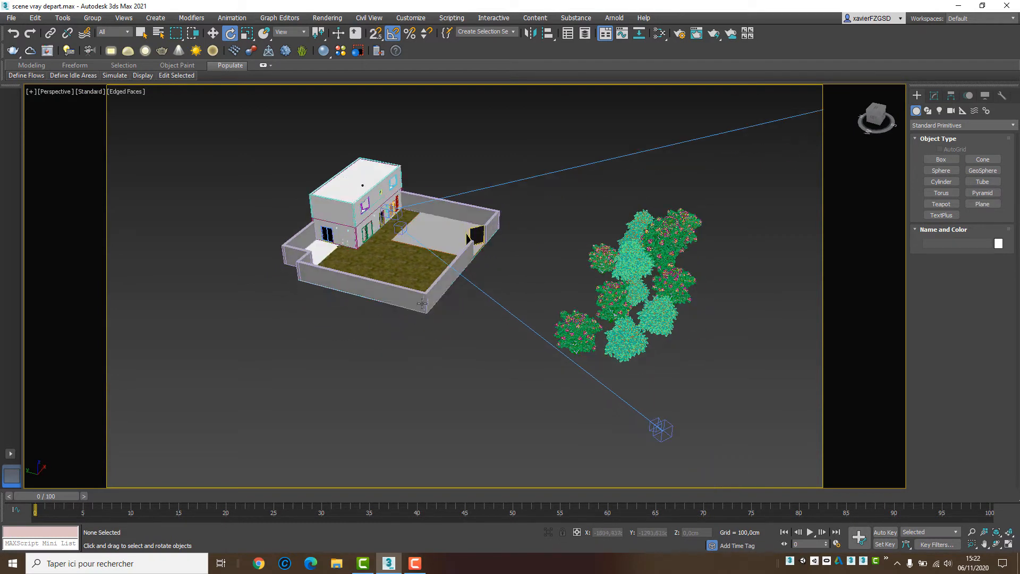
pyautogui.scroll(10, 375, 211)
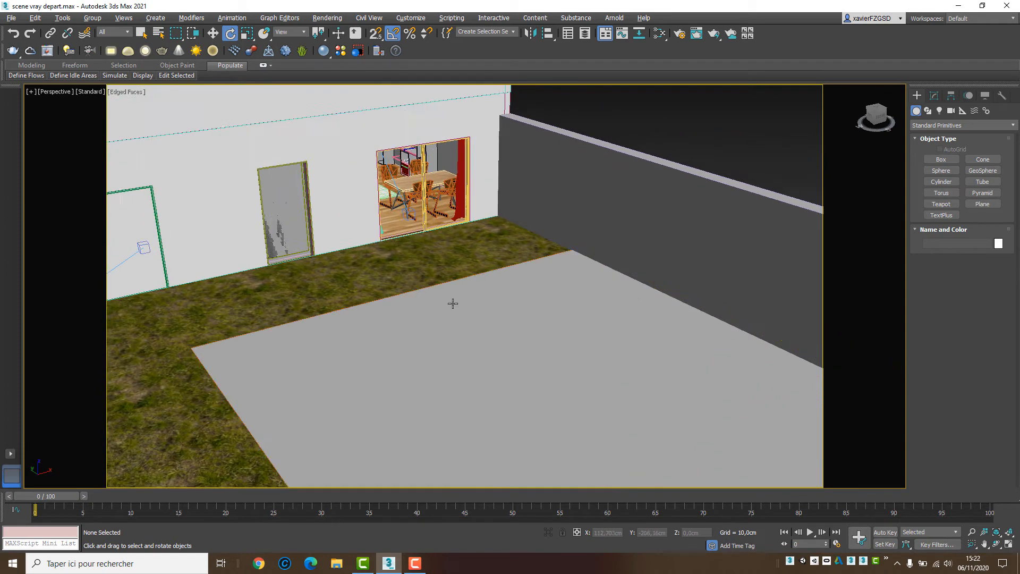
pyautogui.moveTo(452, 303)
pyautogui.keyDown('alt'); pyautogui.mouseDown(button='middle')
pyautogui.moveTo(420, 295)
pyautogui.moveTo(441, 302)
pyautogui.mouseUp(button='middle'); pyautogui.keyUp('alt')
pyautogui.scroll(-12, 441, 302)
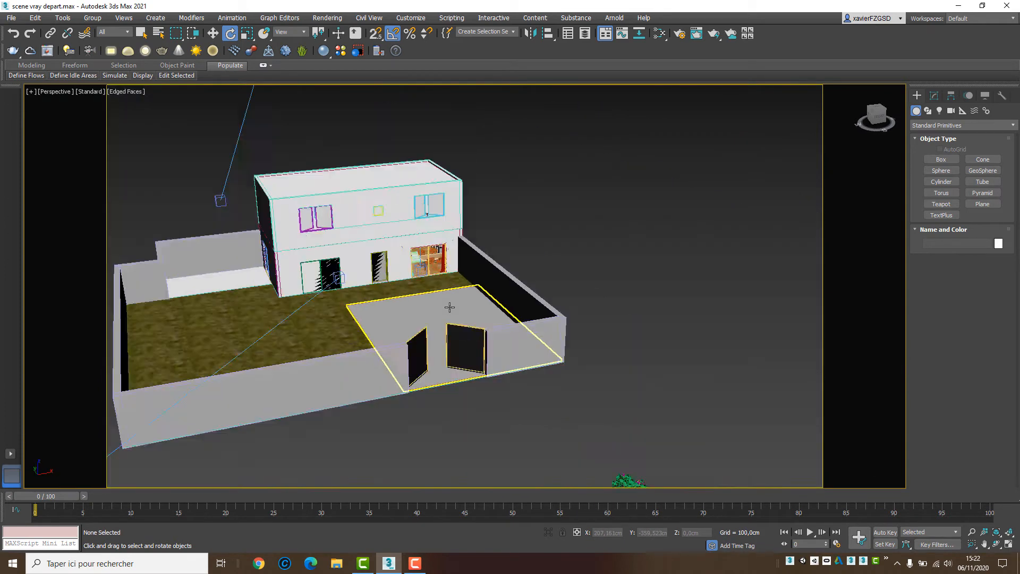
pyautogui.scroll(4, 443, 307)
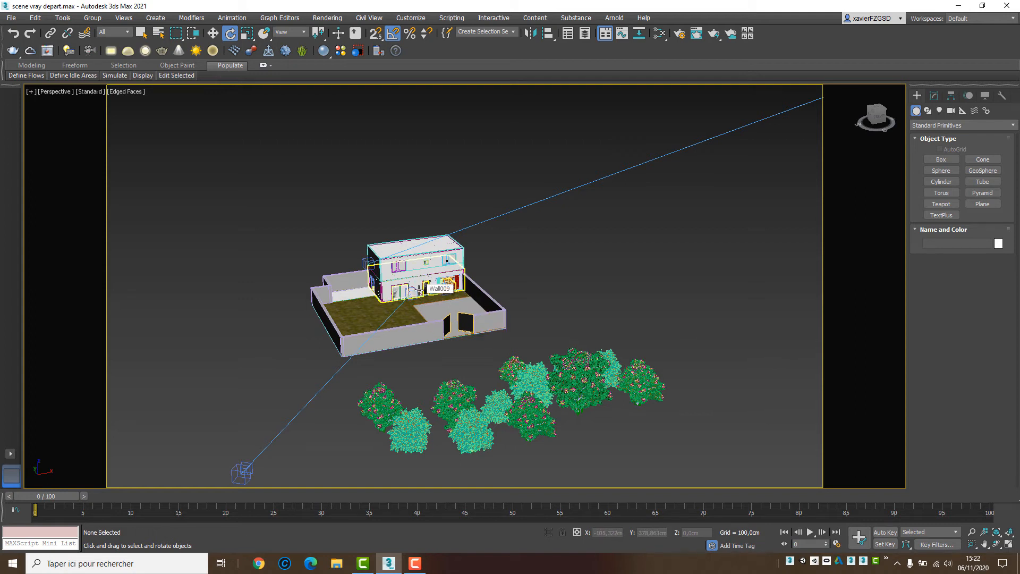
pyautogui.keyDown('alt'); pyautogui.moveTo(312, 356); pyautogui.dragTo(479, 299, button='middle'); pyautogui.keyUp('alt')
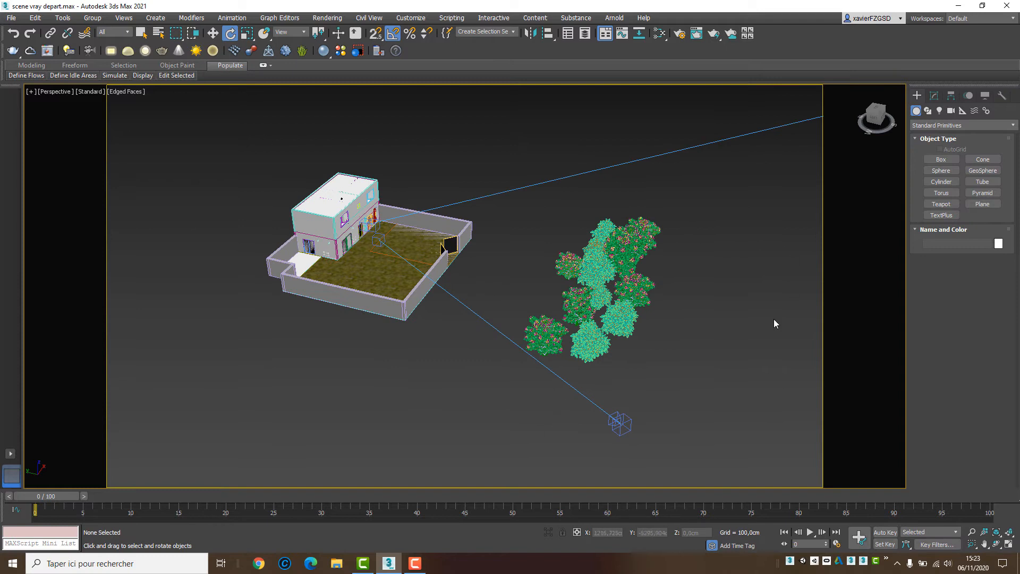
# - Draw a standard plane about 15269 cm long and 11445 cm wide as ground beneath the house and trees
pyautogui.scroll(-3, 614, 368)
pyautogui.moveTo(614, 368); pyautogui.dragTo(570, 331, button='middle')
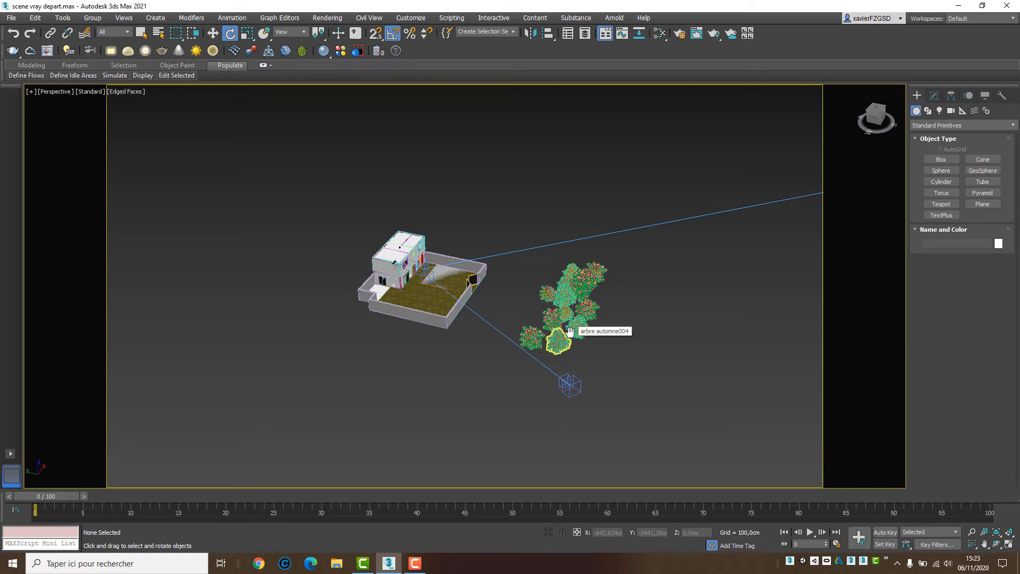
pyautogui.click(987, 206)
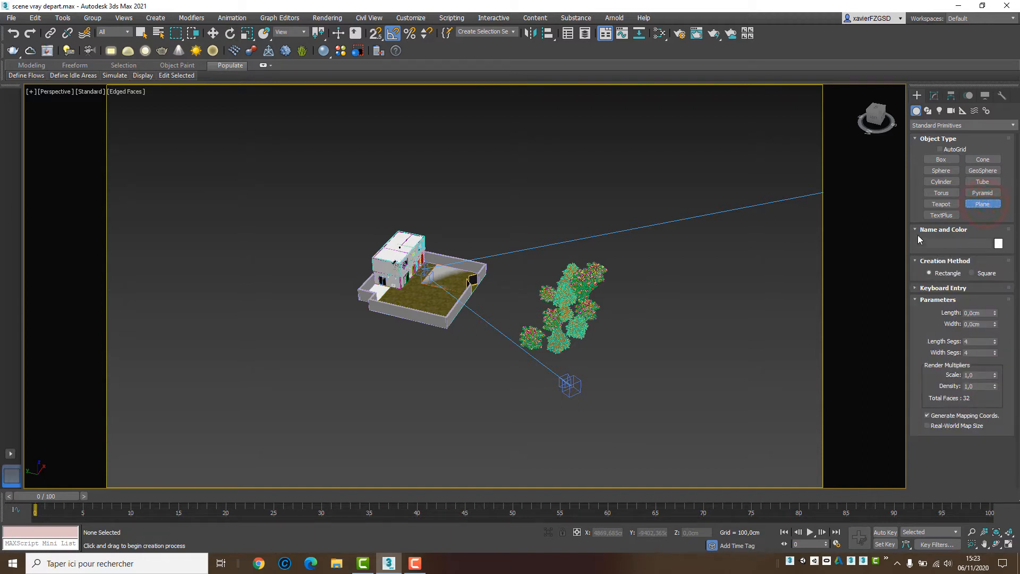
pyautogui.moveTo(273, 119); pyautogui.dragTo(765, 571)
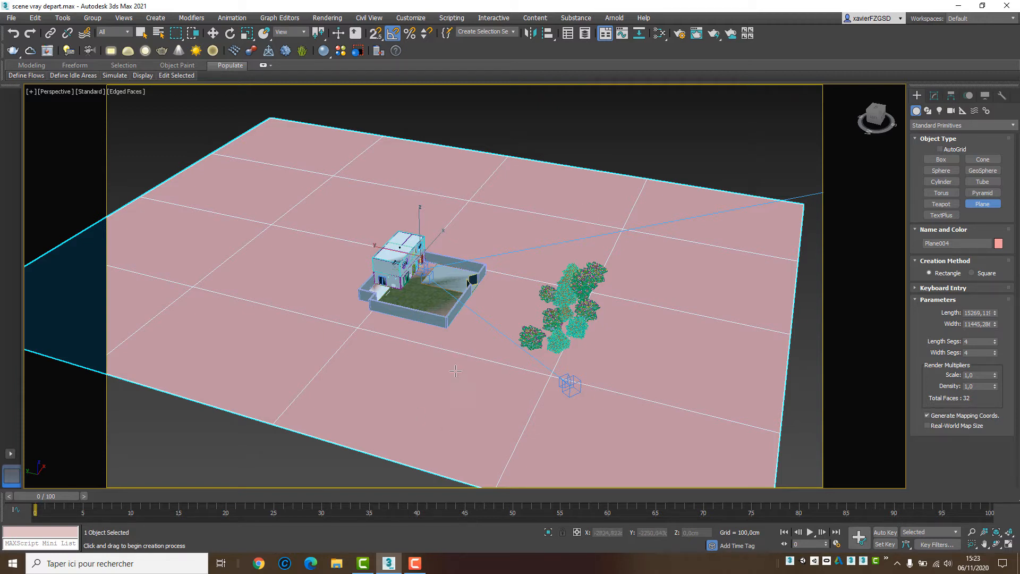
# - Look through the sol camera and enlarge the ground plane to about 53,000 cm long and 73,100 cm wide
pyautogui.press('c')
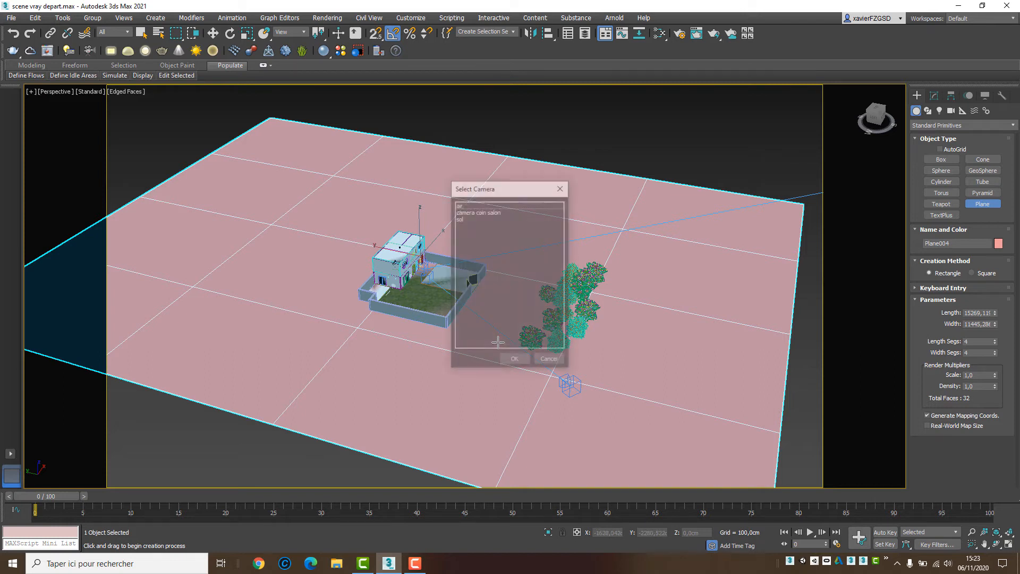
pyautogui.doubleClick(459, 218)
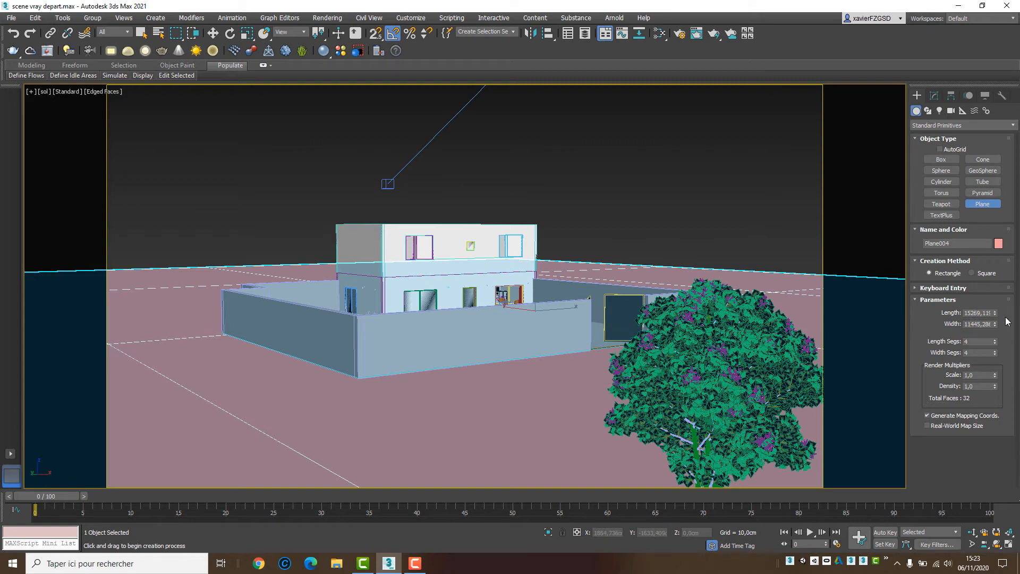
pyautogui.moveTo(994, 313); pyautogui.dragTo(992, 276)
pyautogui.moveTo(996, 324); pyautogui.dragTo(987, 37)
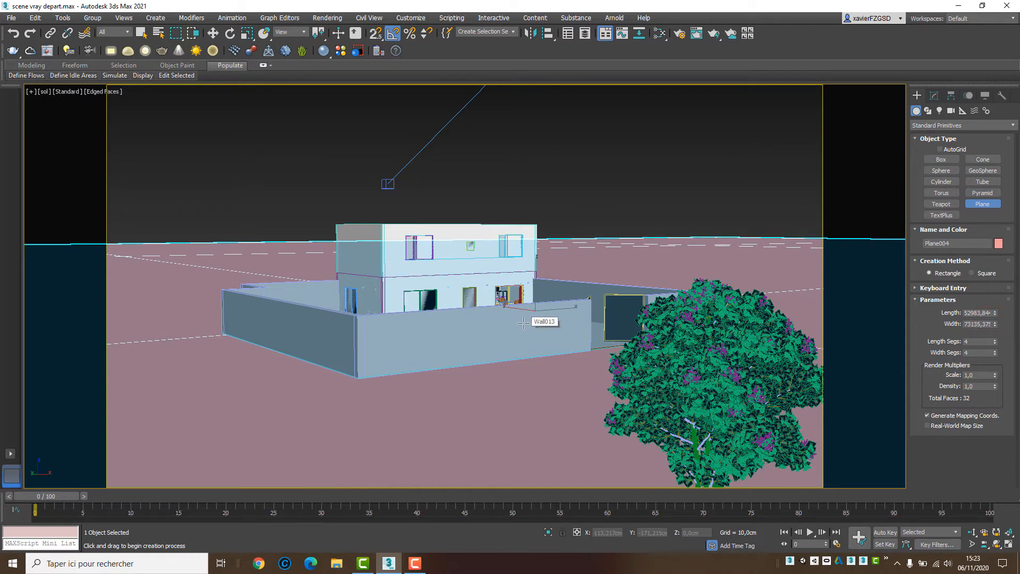
# - Check the ground plane's extent through the air camera and delete the plane
pyautogui.press('c')
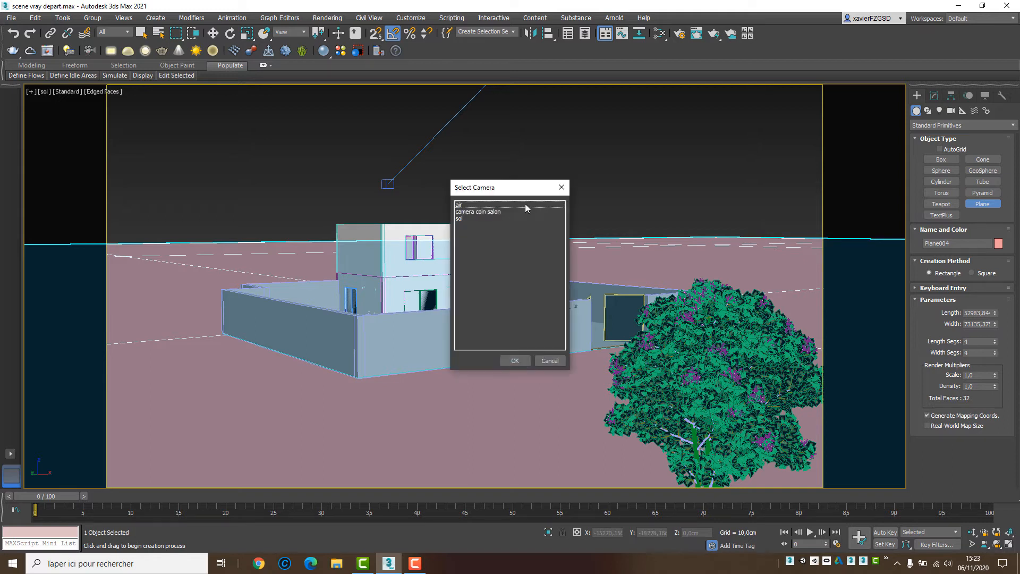
pyautogui.doubleClick(510, 203)
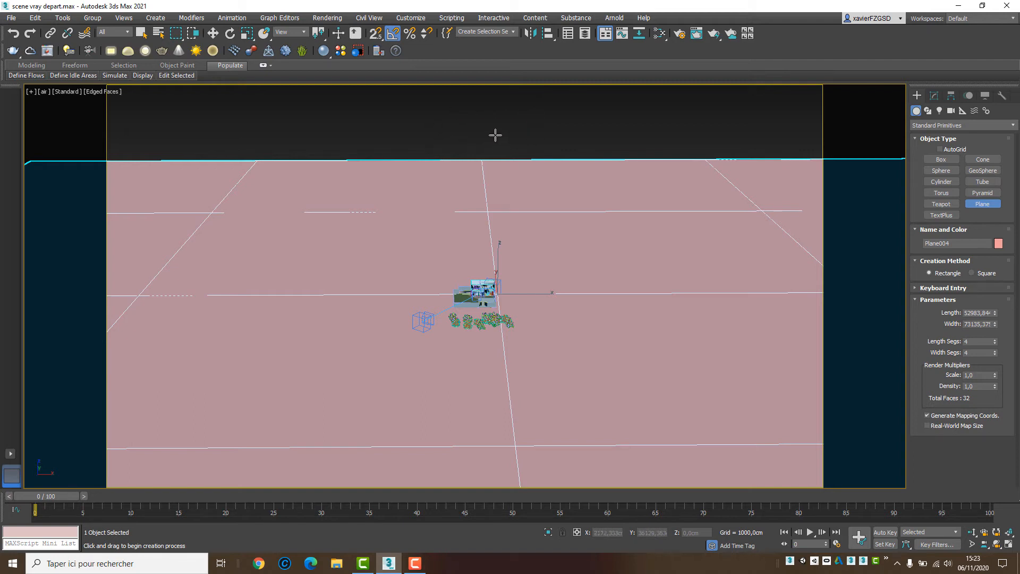
pyautogui.press('e')
pyautogui.press('Delete')
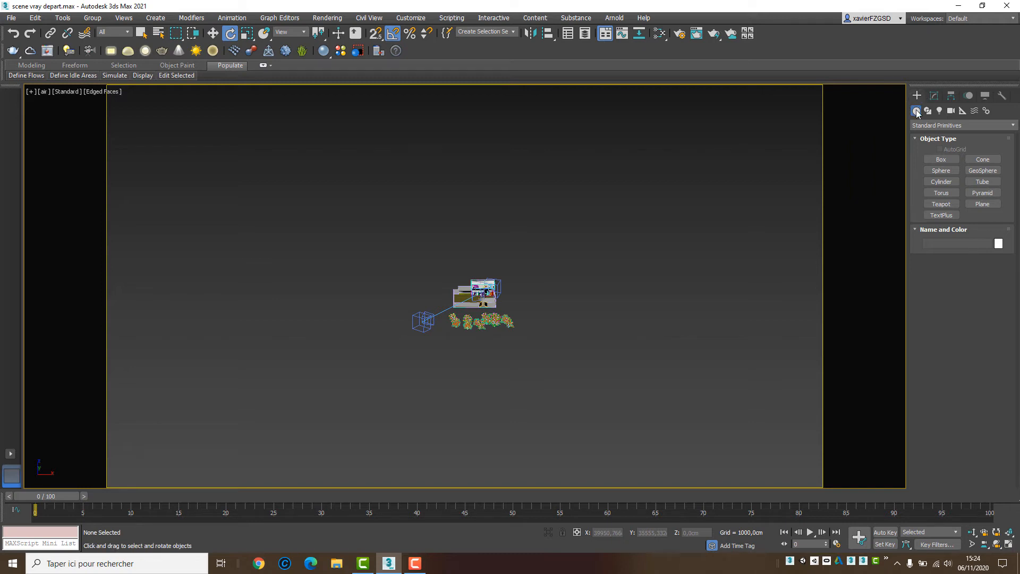
# - Create an infinite VRayPlane as ground, placing it beside the house and leaving its icon text off
pyautogui.click(943, 125)
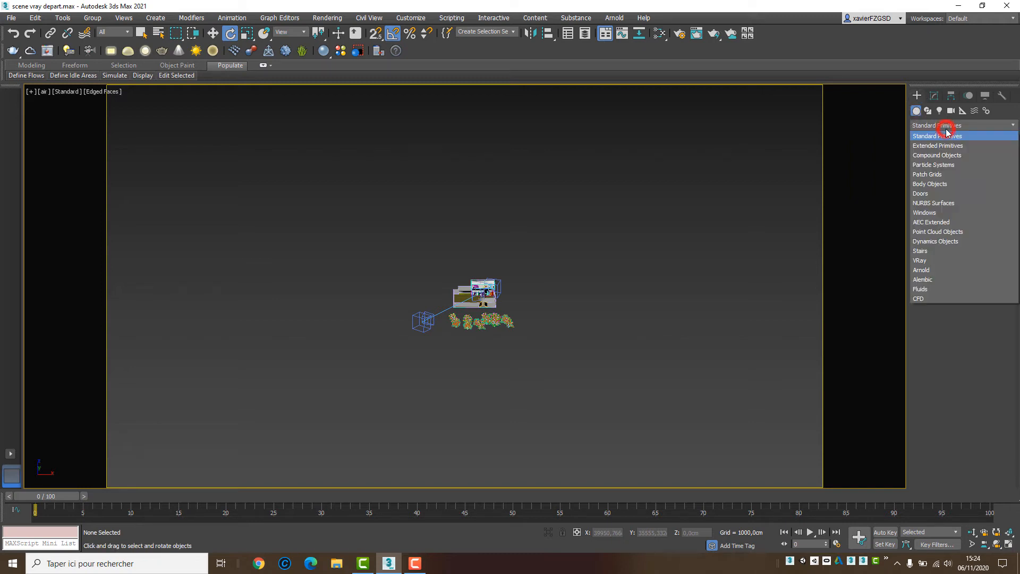
pyautogui.click(926, 260)
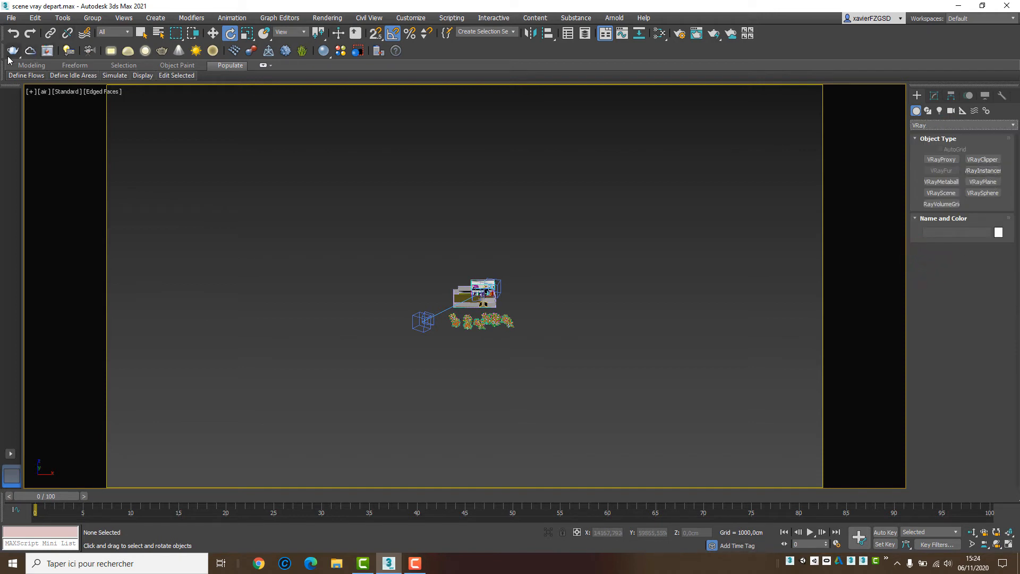
pyautogui.click(268, 51)
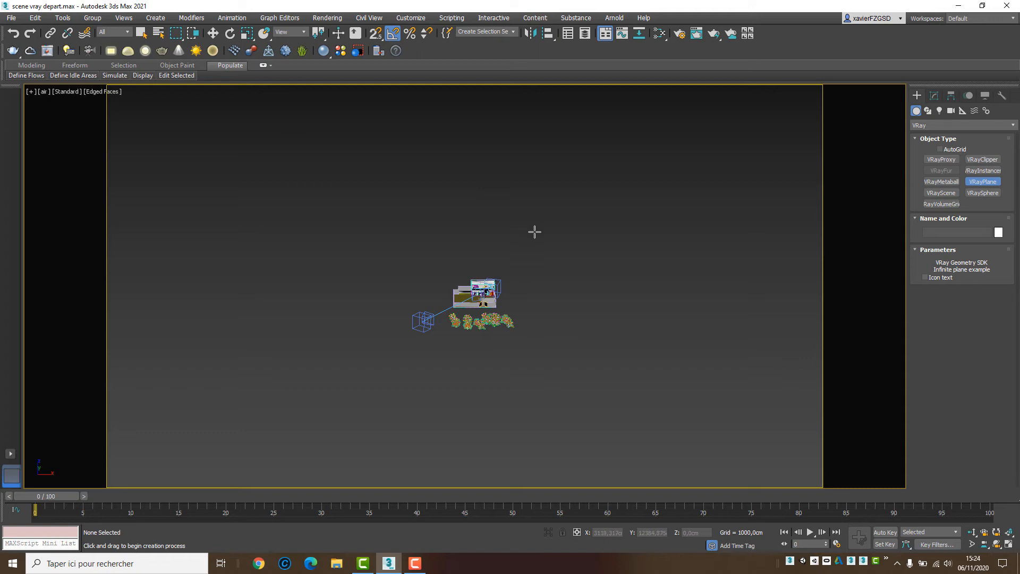
pyautogui.click(533, 302)
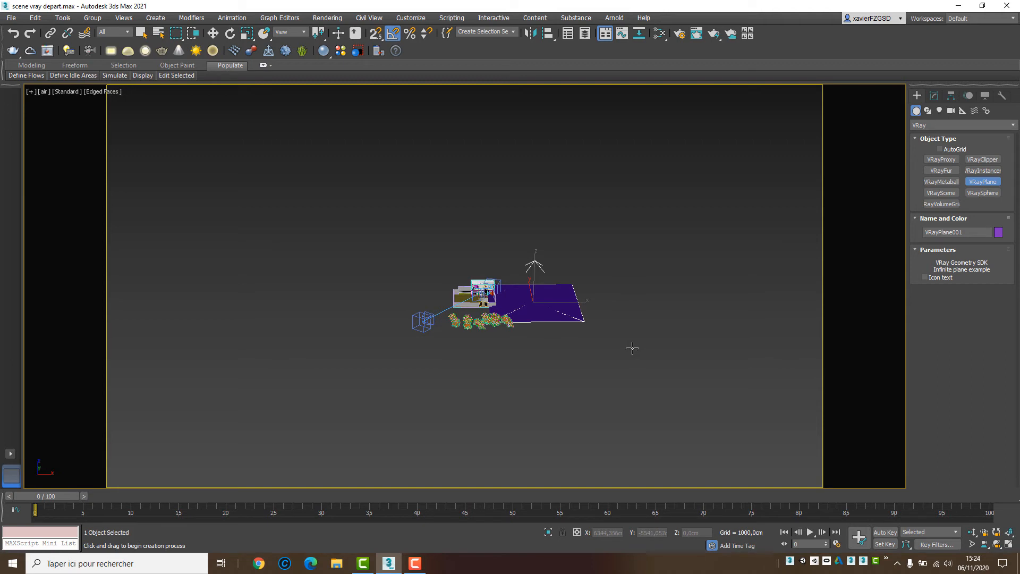
pyautogui.click(940, 278)
pyautogui.click(933, 279)
# - Return to the perspective view and draw a rectangular VRayLight on the open ground beside the trees
pyautogui.press('p')
pyautogui.keyDown('alt'); pyautogui.moveTo(459, 281); pyautogui.dragTo(573, 275, button='middle'); pyautogui.keyUp('alt')
pyautogui.click(940, 111)
pyautogui.moveTo(675, 189); pyautogui.dragTo(512, 189, button='middle')
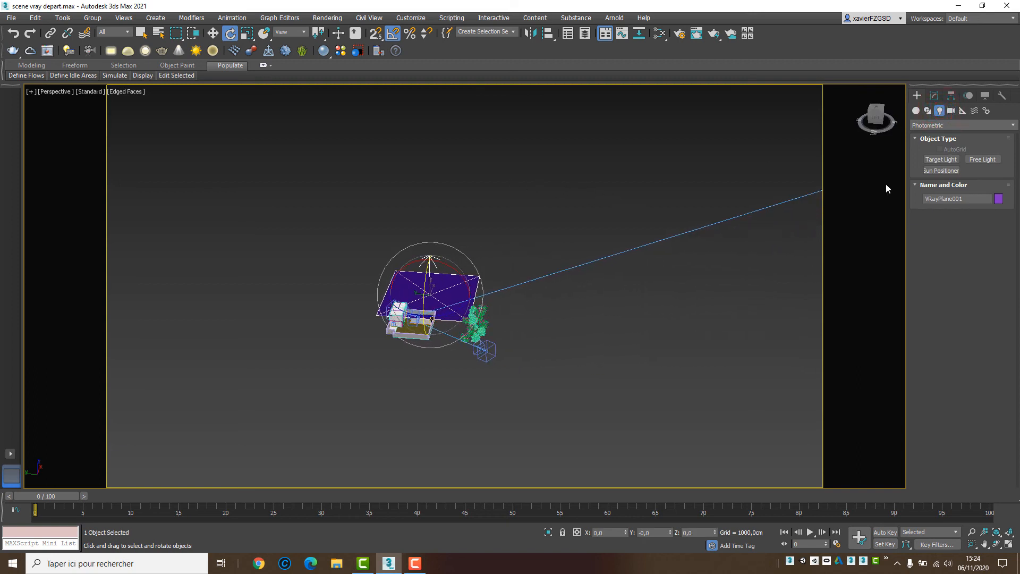
pyautogui.click(948, 124)
pyautogui.click(938, 156)
pyautogui.click(938, 160)
pyautogui.moveTo(571, 242); pyautogui.dragTo(683, 372)
# - Tilt the VRayLight toward the house and move it away from the scene to a height of about 7253 cm
pyautogui.press('e')
pyautogui.moveTo(704, 333); pyautogui.dragTo(670, 305)
pyautogui.press('w')
pyautogui.scroll(3, 418, 320)
pyautogui.keyDown('alt'); pyautogui.moveTo(419, 320); pyautogui.dragTo(490, 275, button='middle'); pyautogui.keyUp('alt')
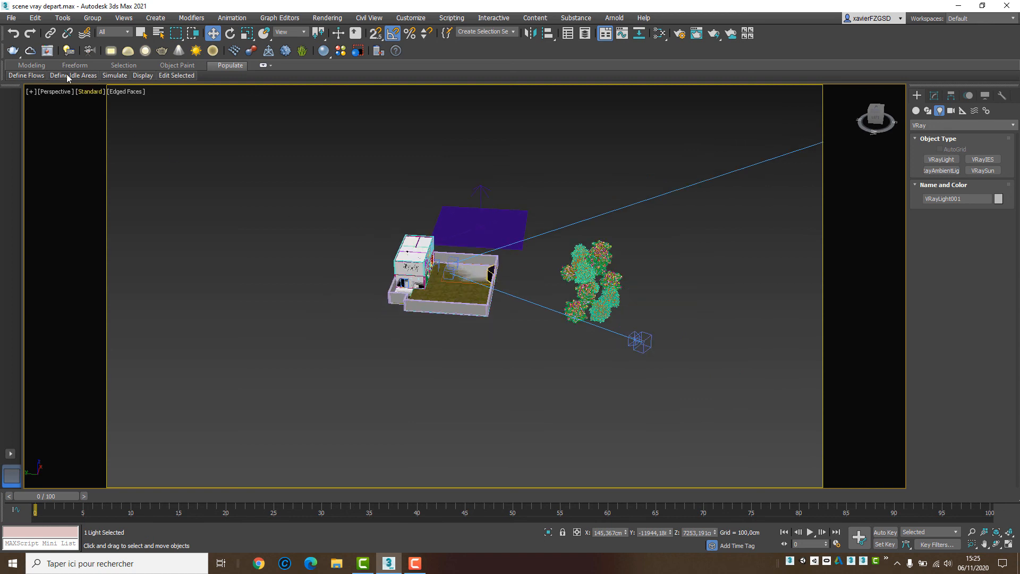
# - Open the V-Ray Frame Buffer and start an interactive render of the lit scene
pyautogui.click(48, 51)
pyautogui.click(555, 142)
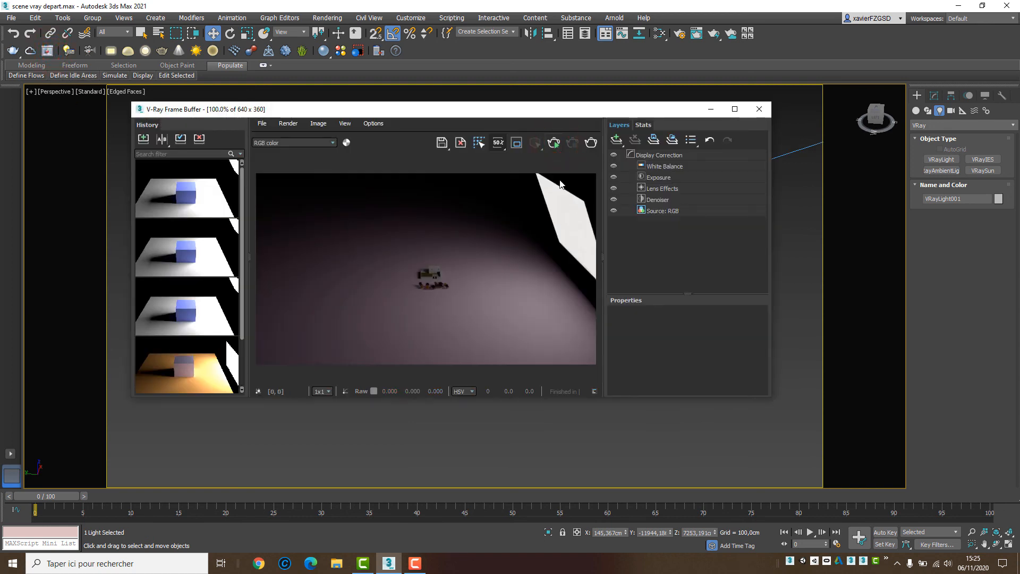